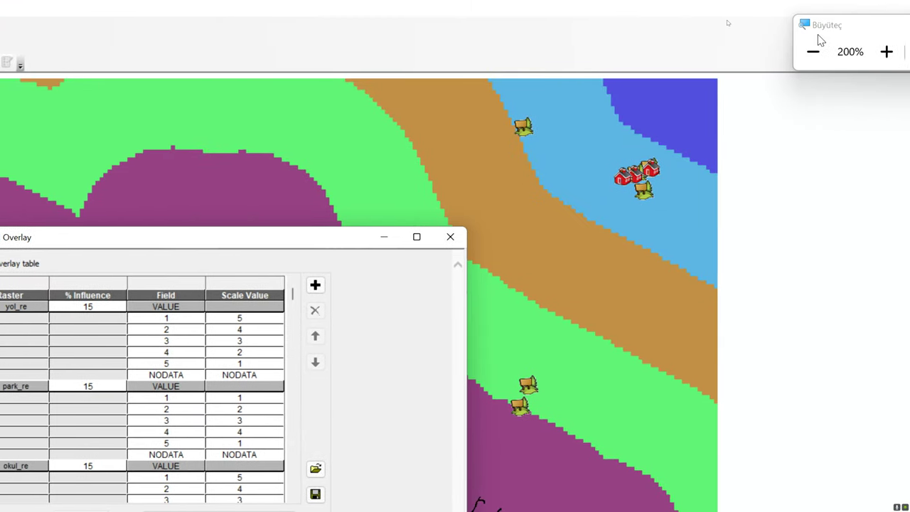
Step: Run the Weighted Overlay with weighted1 as the output raster and inspect the resulting map and its legend classes
click(818, 47)
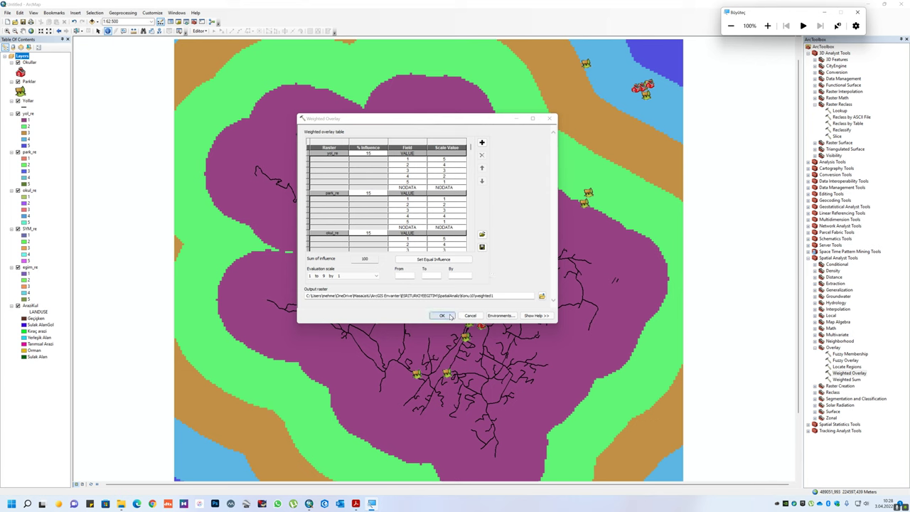
click(441, 316)
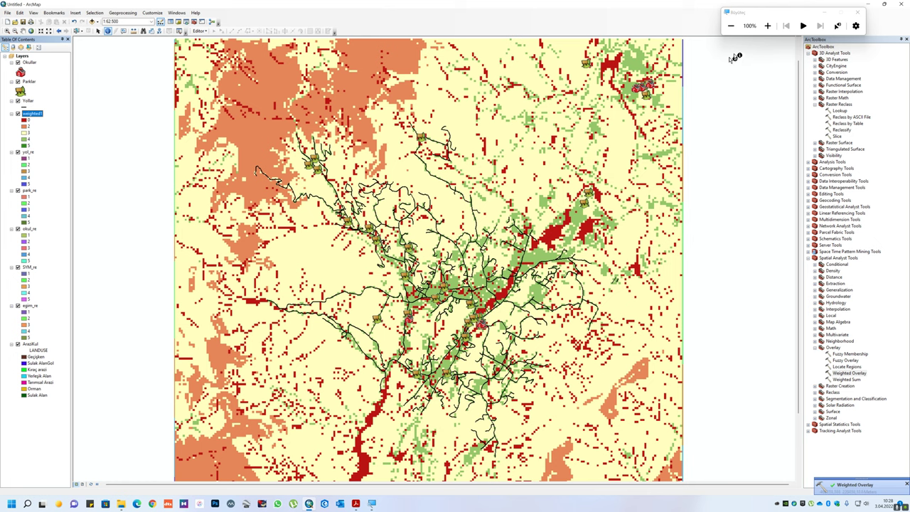
click(767, 25)
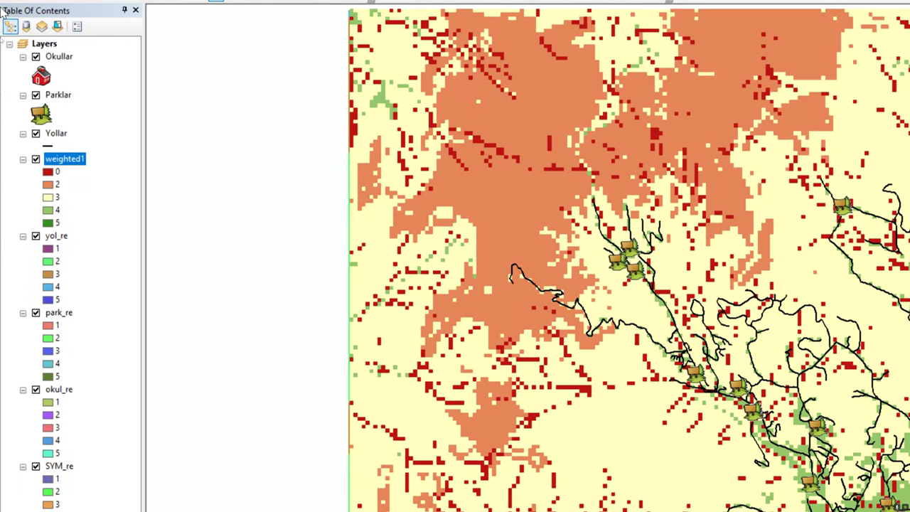
click(57, 224)
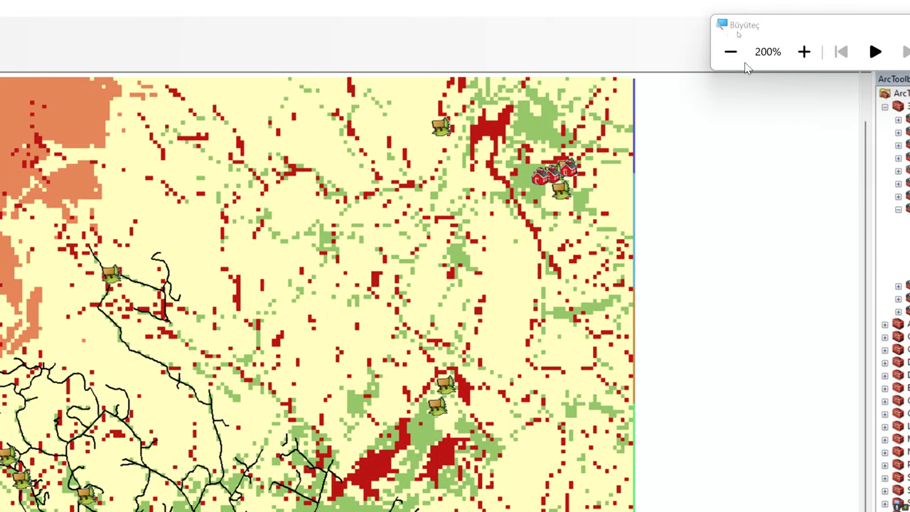
click(730, 41)
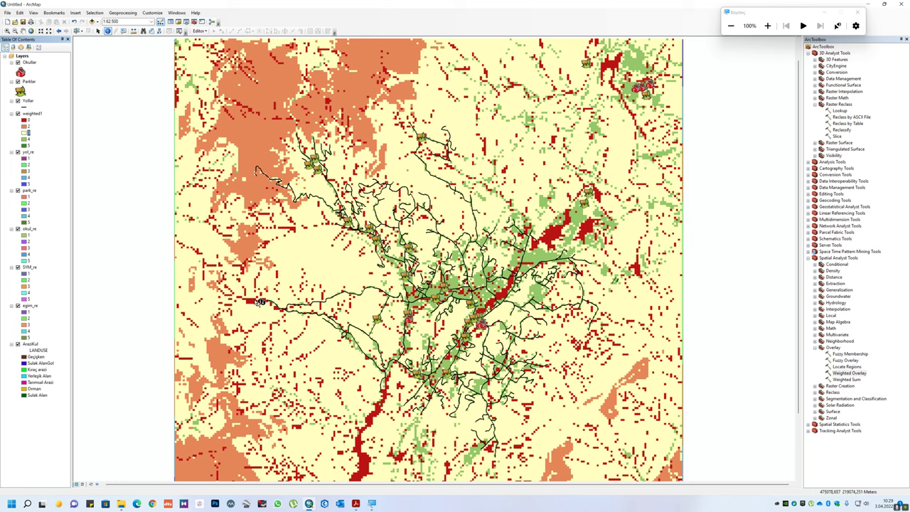
Step: Start a new Weighted Overlay and load its table from puan_liste.txt in the Konu10 folder
double_click(849, 374)
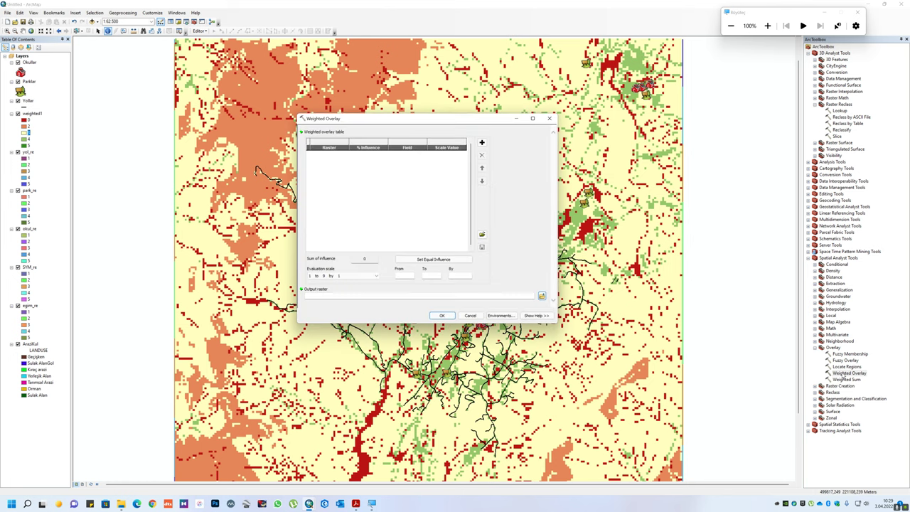
click(482, 235)
click(422, 177)
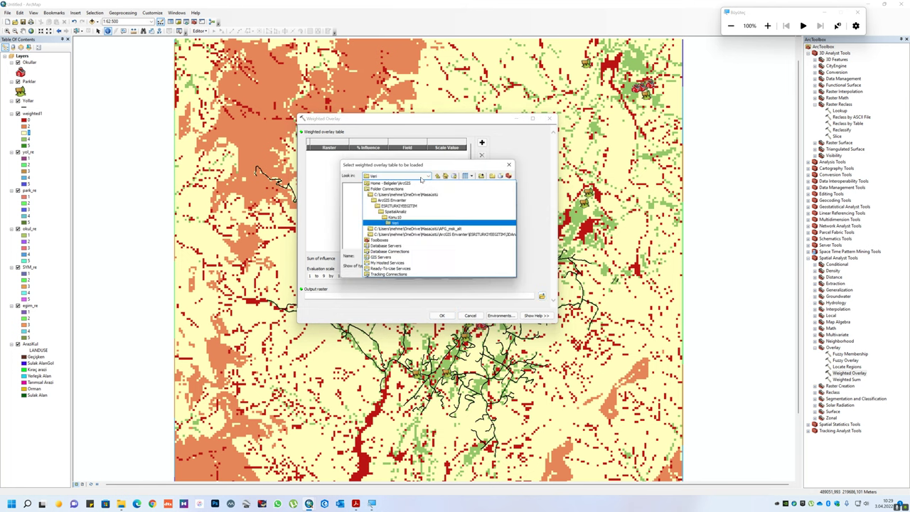
click(396, 217)
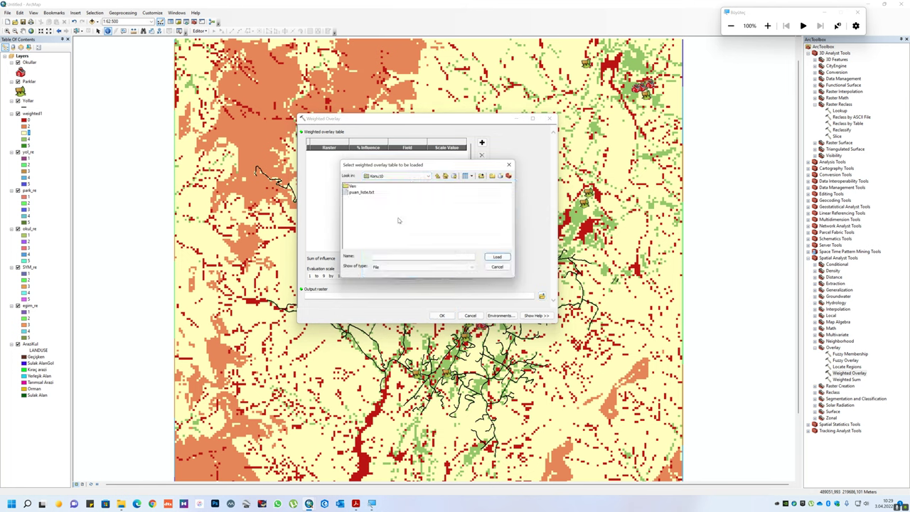
click(361, 193)
click(489, 258)
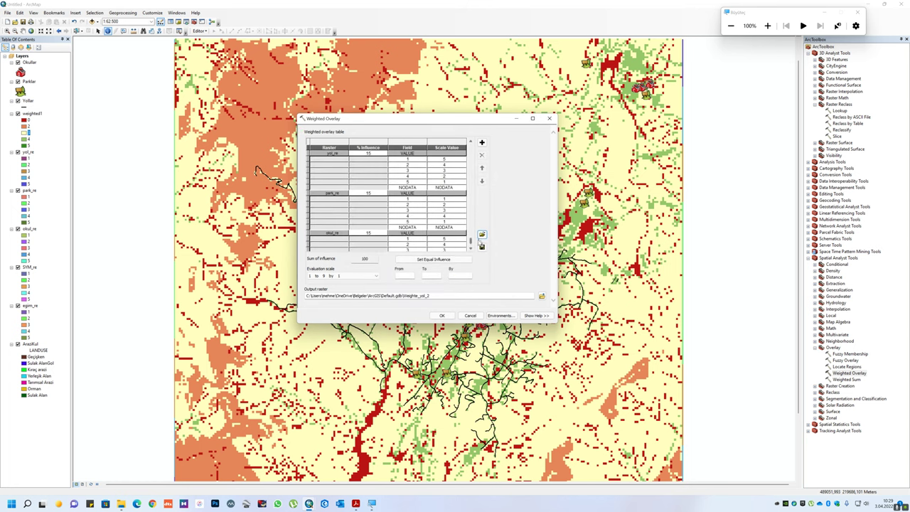
Step: In the AraziKul rows of the overlay table, set the scale value of Sulak Alan to 1 and Orman to 2
scroll(388, 199, down, 5)
click(767, 26)
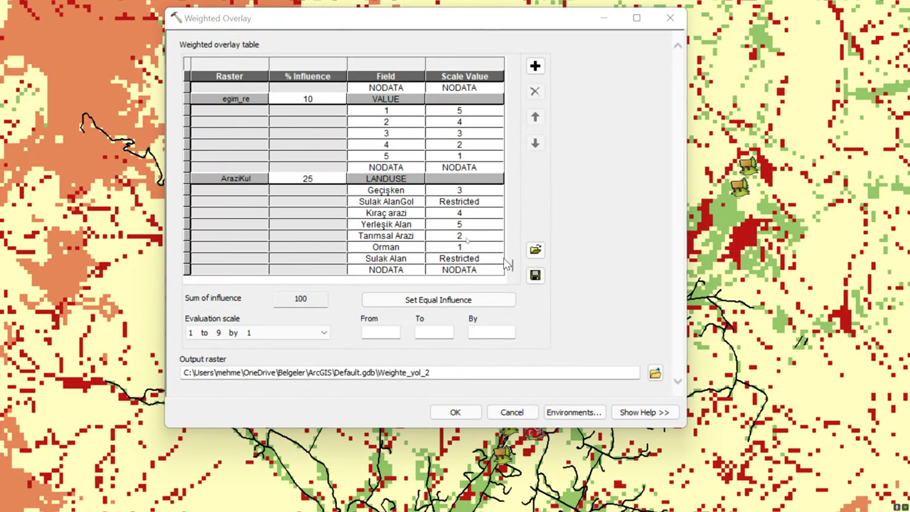
click(498, 259)
scroll(503, 292, up, 2)
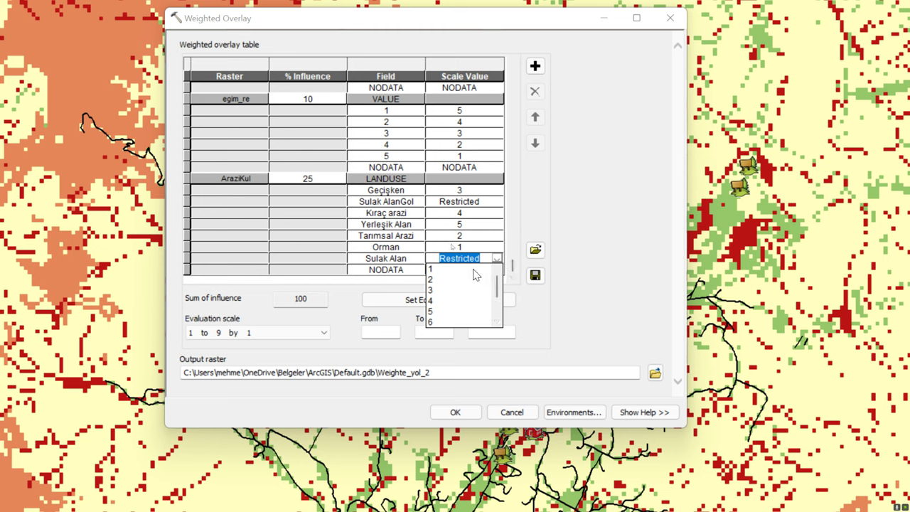
click(474, 271)
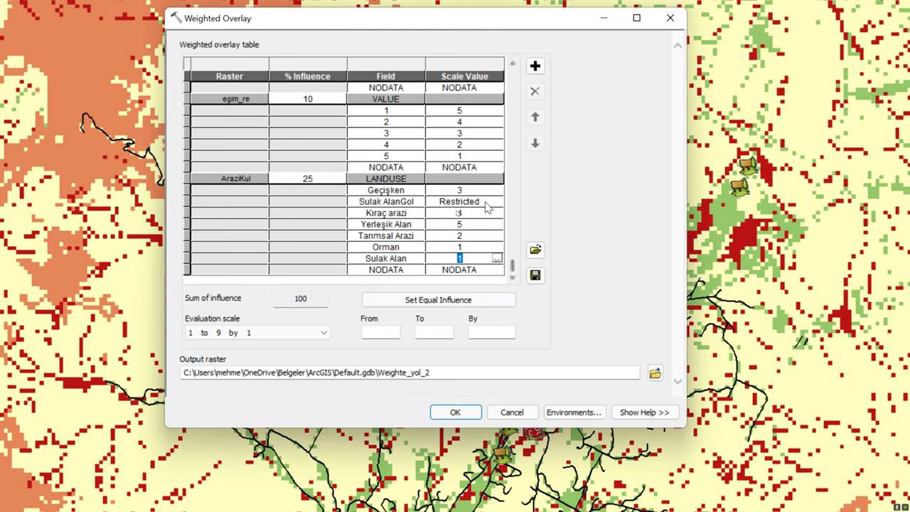
click(498, 248)
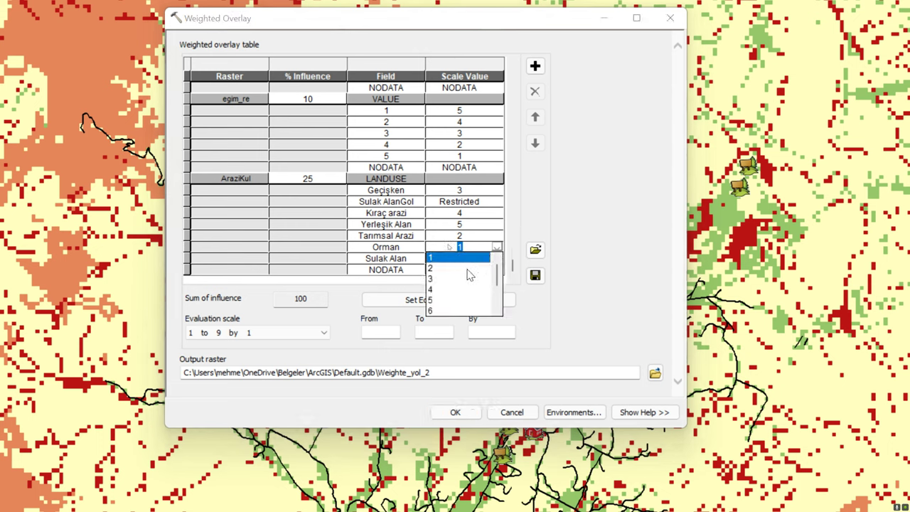
click(468, 269)
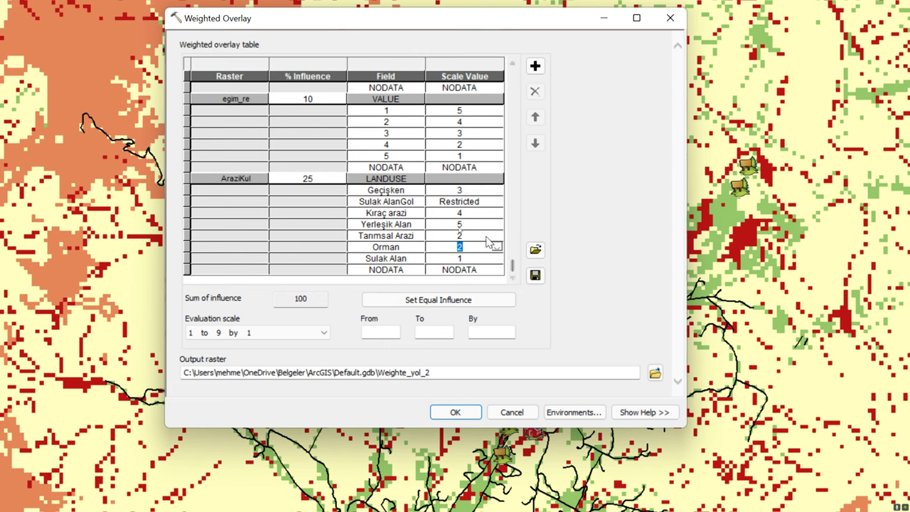
click(498, 236)
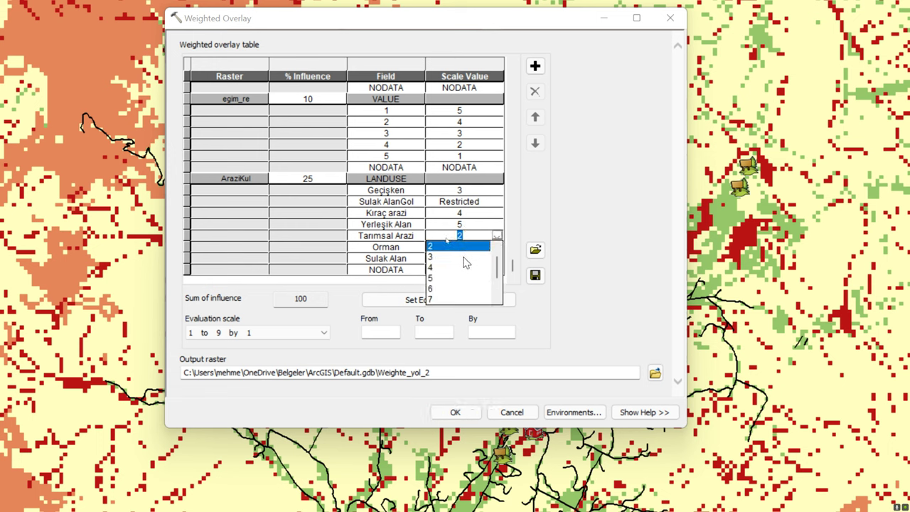
click(546, 215)
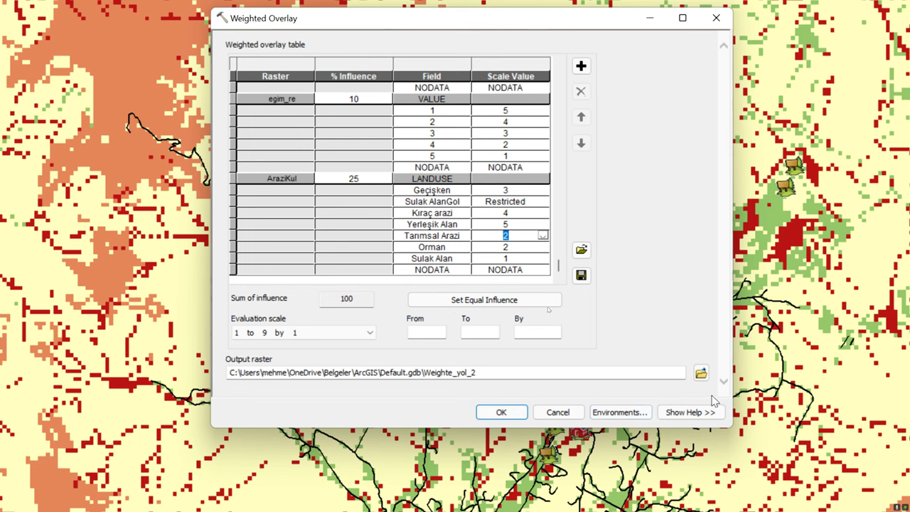
Step: Name the output raster weighted2 in the Konu10 folder, run the overlay, and inspect the new layer's classes
click(702, 373)
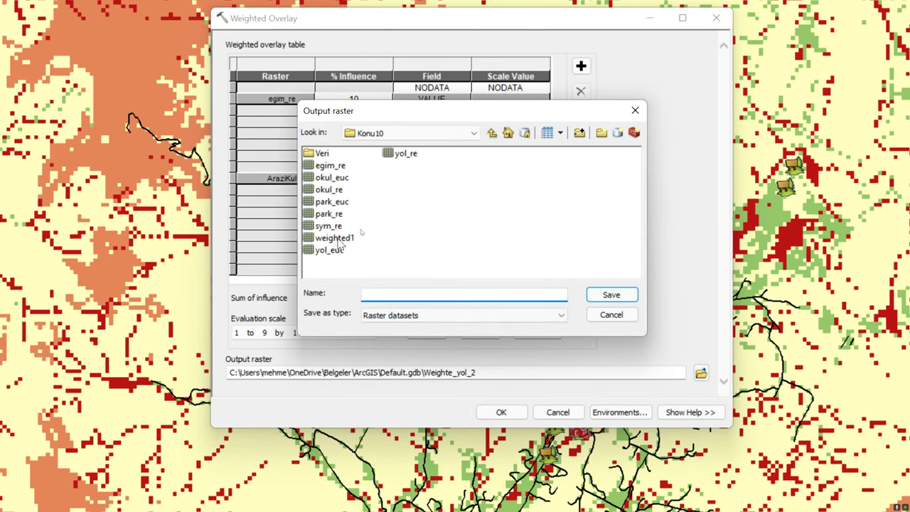
click(333, 239)
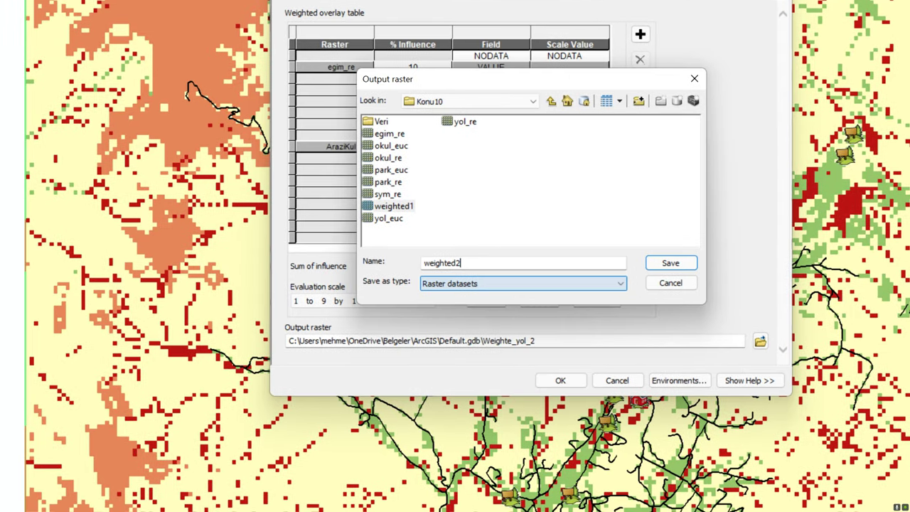
key(BackSpace)
text(2)
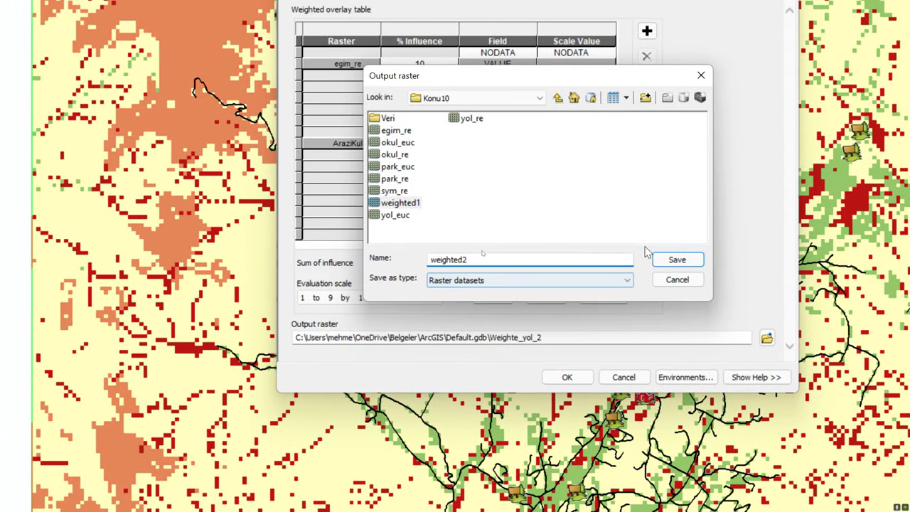
click(610, 294)
click(587, 383)
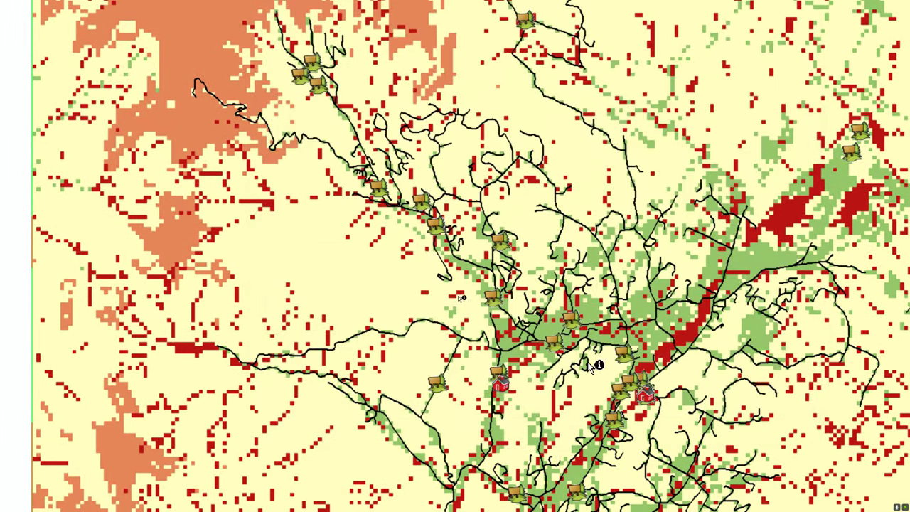
key(super+plus)
click(552, 51)
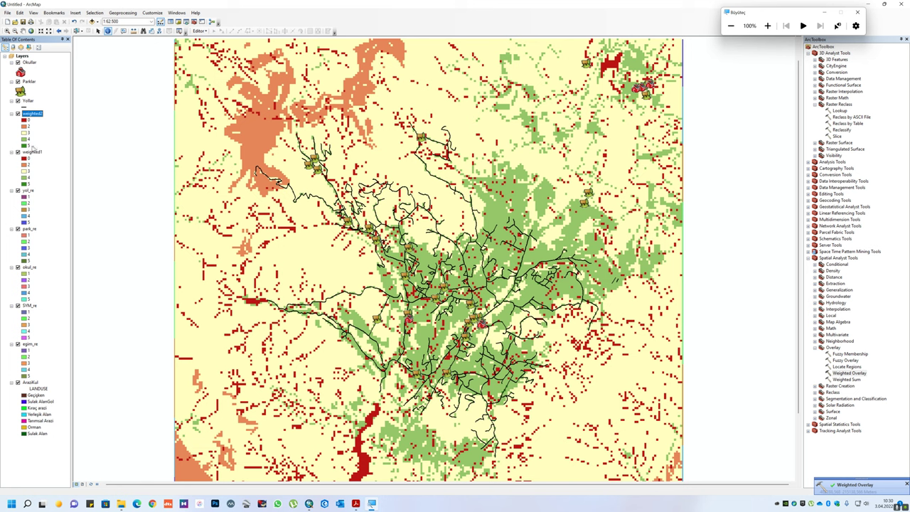
click(30, 149)
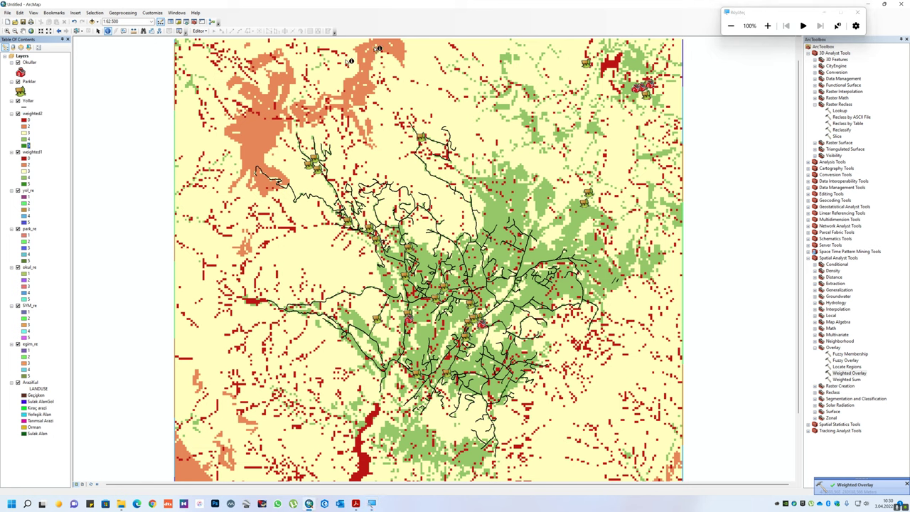
Step: Open Image Analysis, choose the weighted2 raster, and use the Swipe tool to compare it with the layers beneath
click(177, 12)
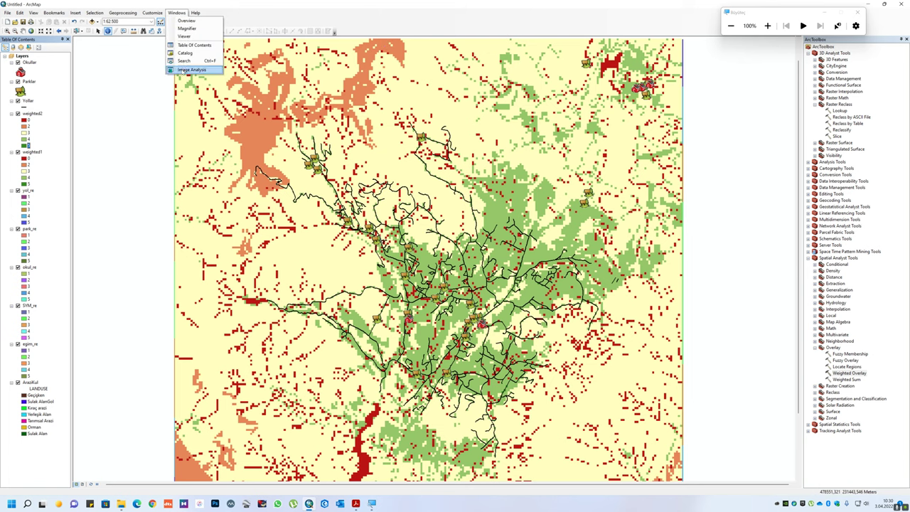
click(176, 12)
click(729, 67)
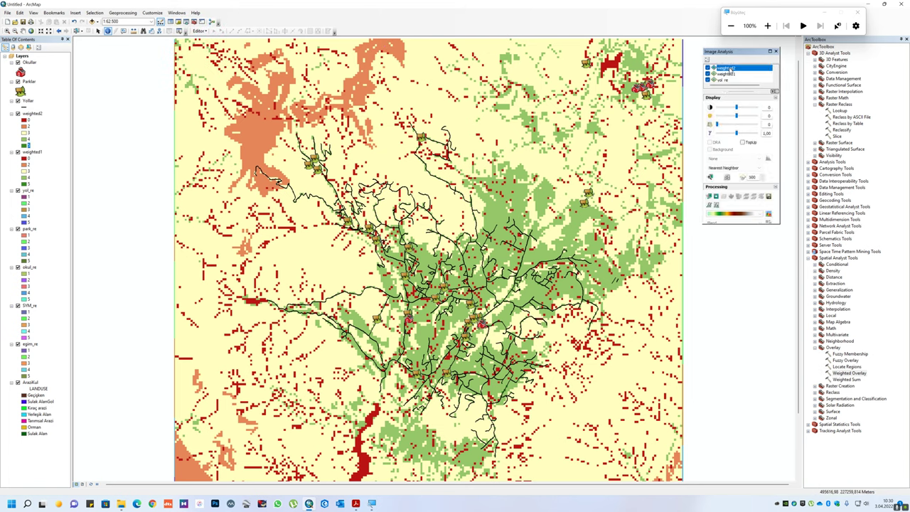
click(727, 176)
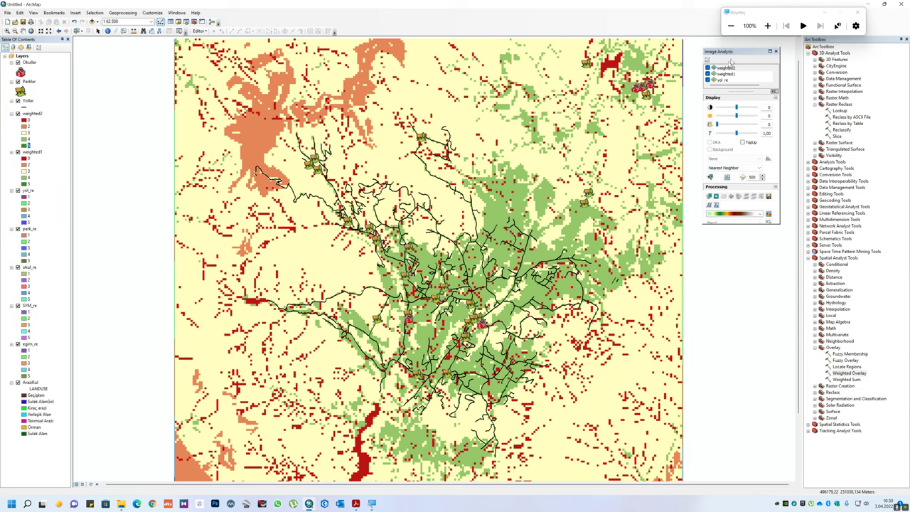
click(768, 25)
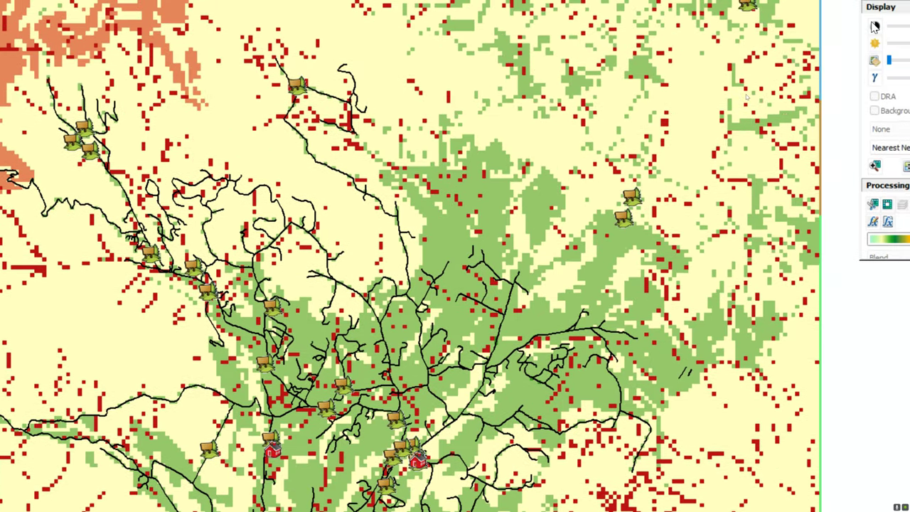
click(720, 49)
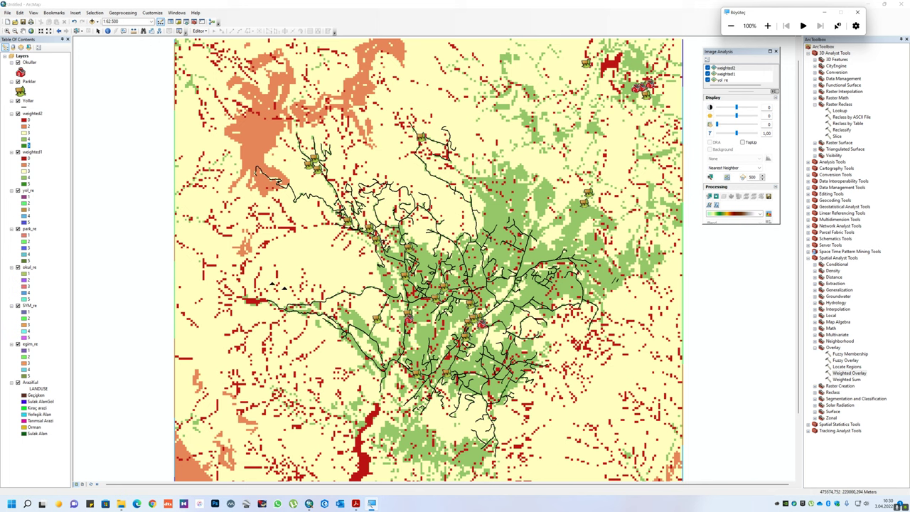
scroll(473, 375, down, 1)
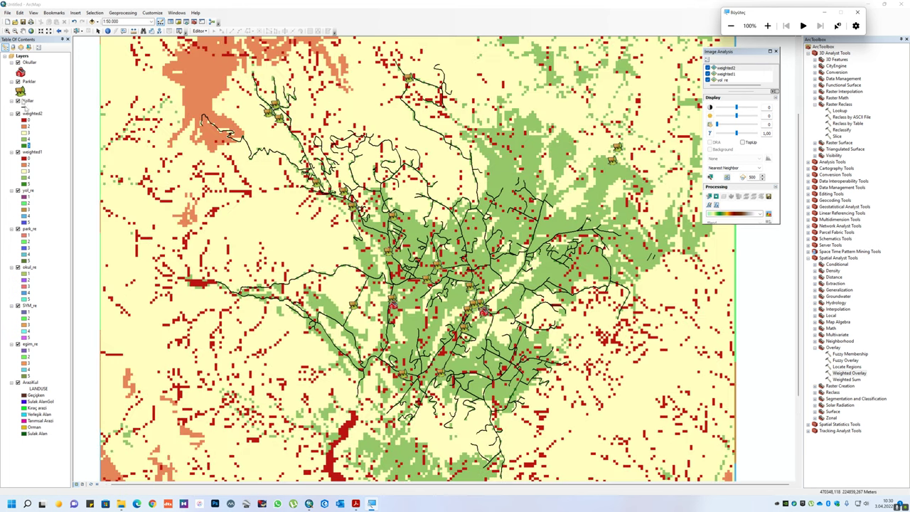
Step: Open the weighted2 raster's attribute table and add a field named alan of type Double
right_click(32, 113)
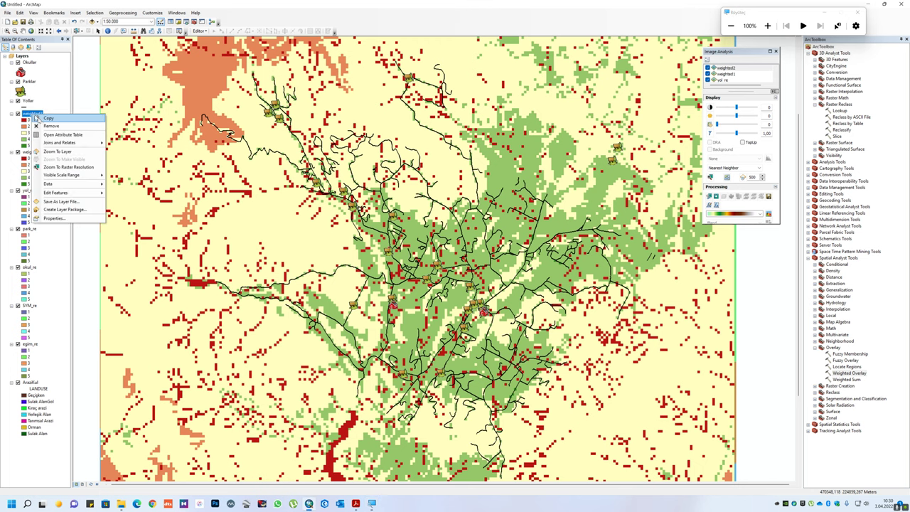
click(64, 132)
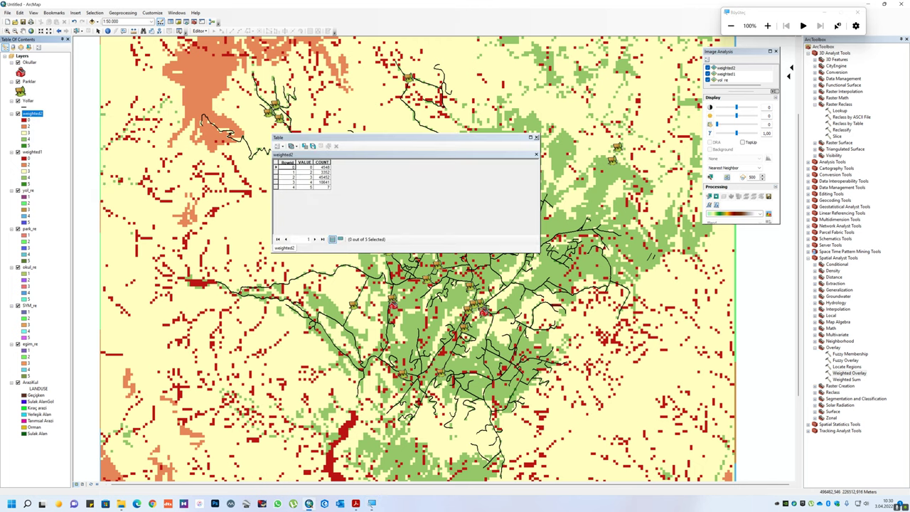
click(768, 26)
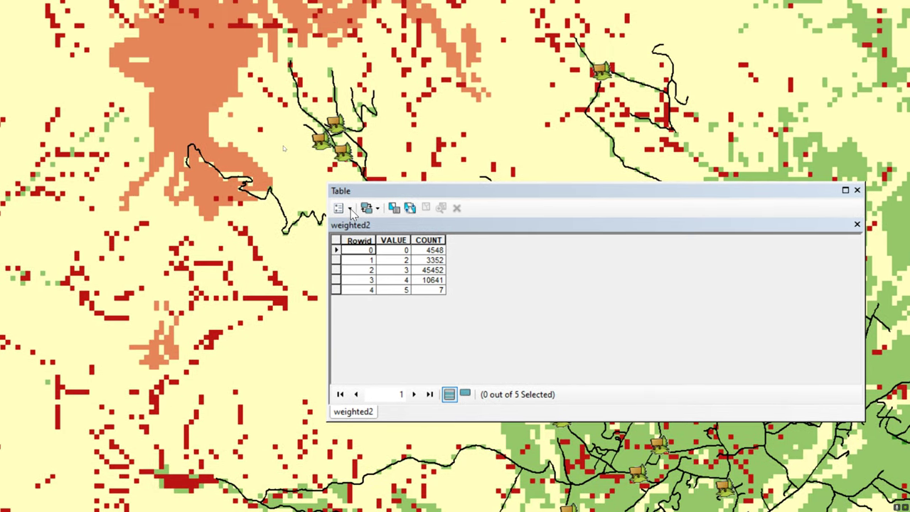
click(350, 209)
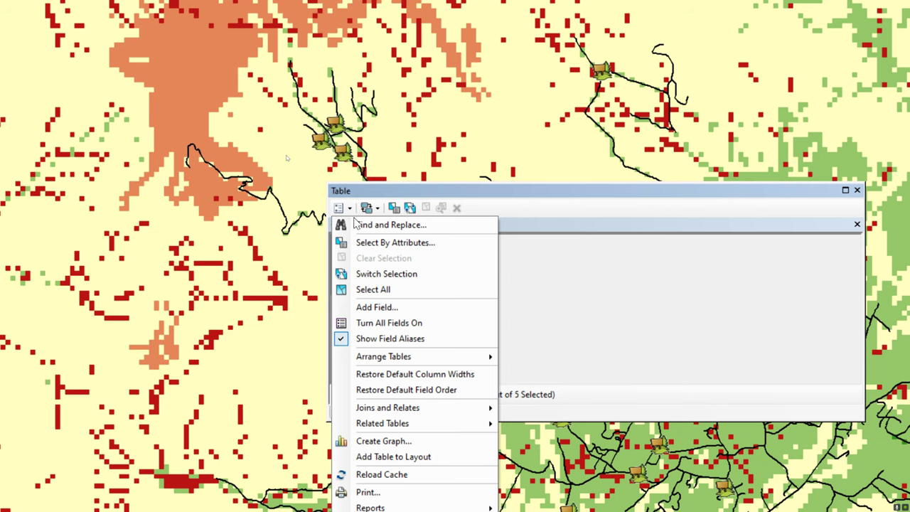
click(375, 309)
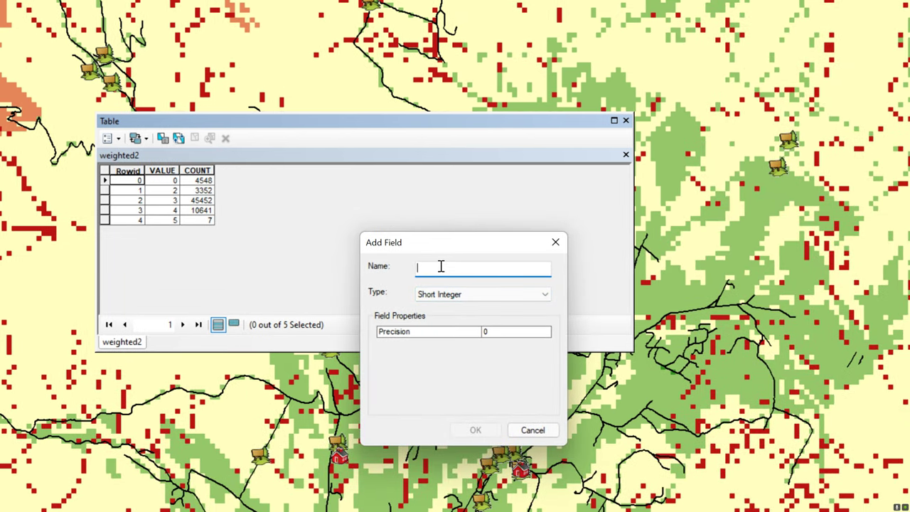
text(alan)
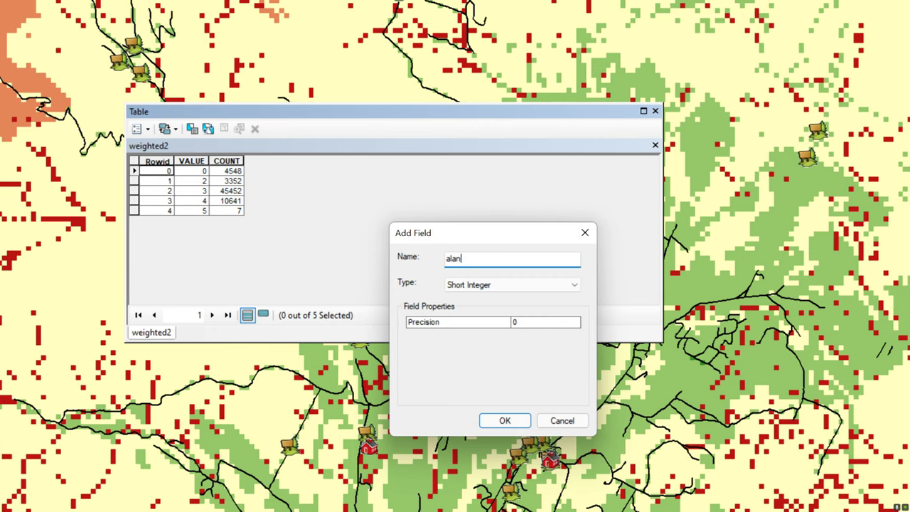
click(510, 287)
click(461, 317)
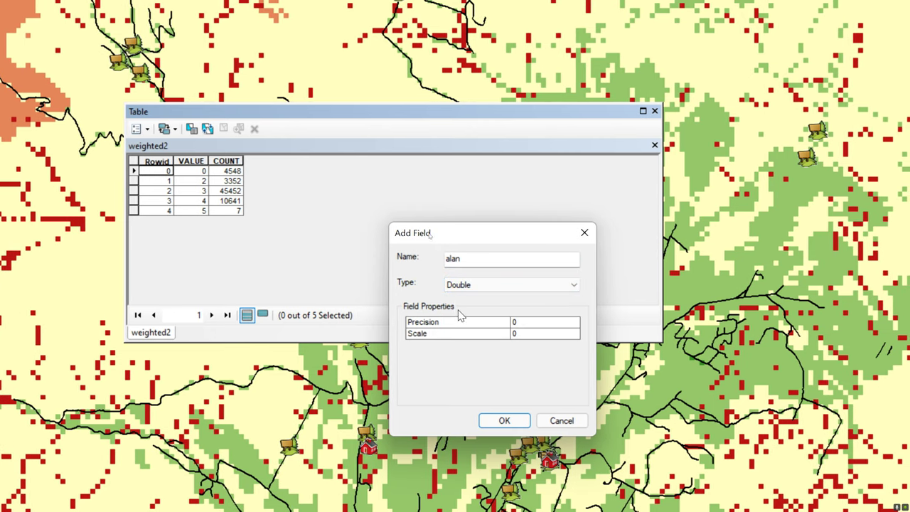
click(504, 420)
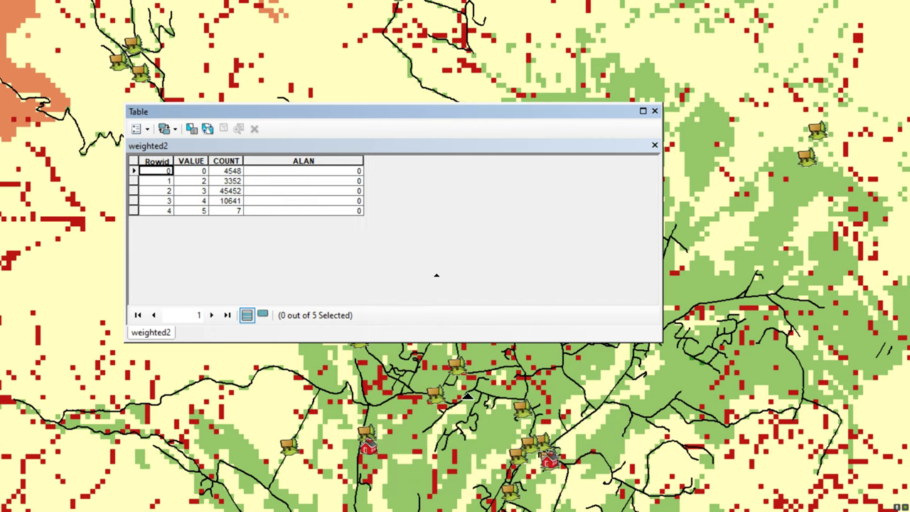
Step: Check which calculation commands are available for the alan field, and close the weighted2 table
click(297, 161)
right_click(304, 162)
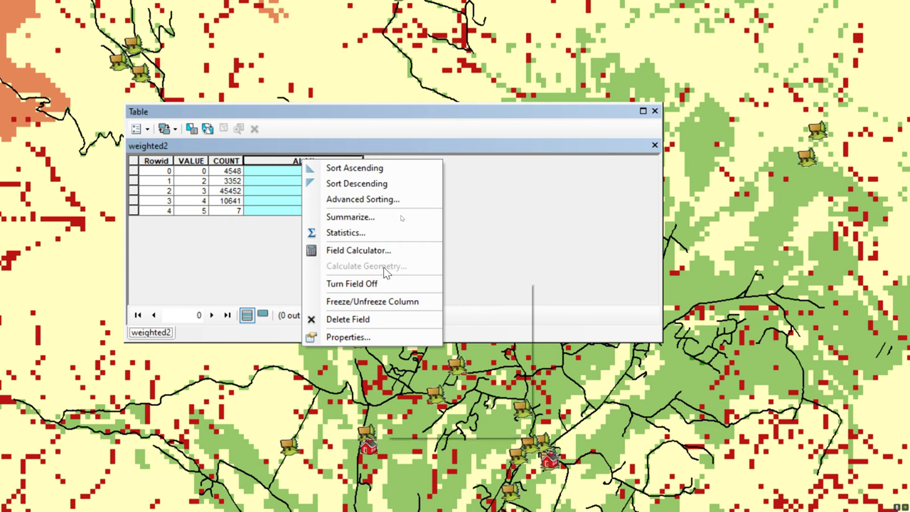
click(608, 299)
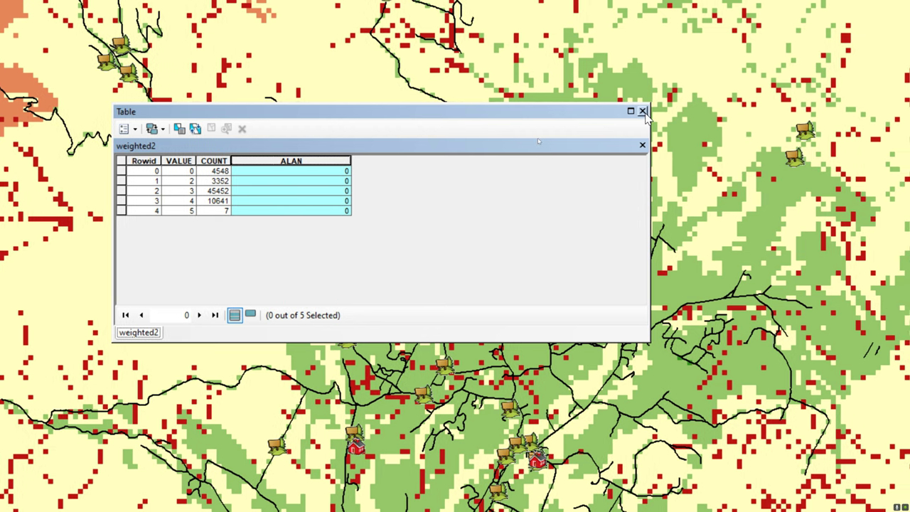
click(643, 111)
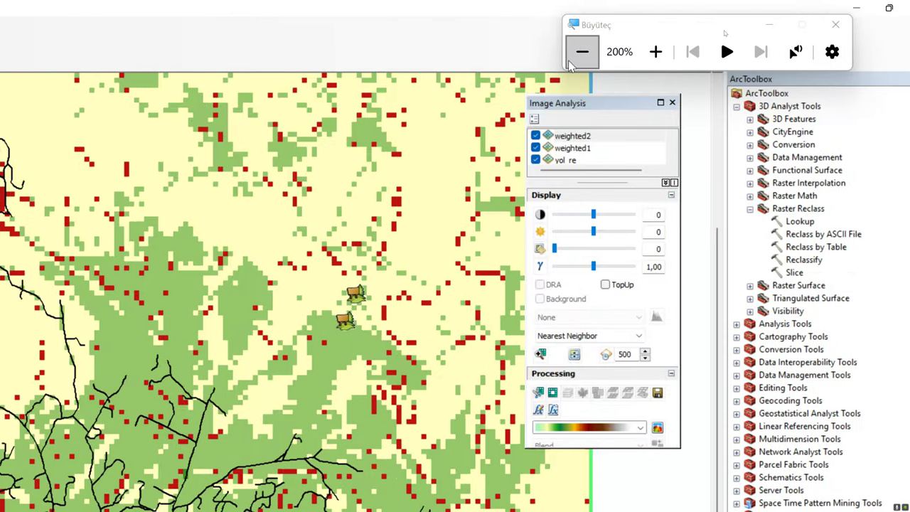
click(583, 53)
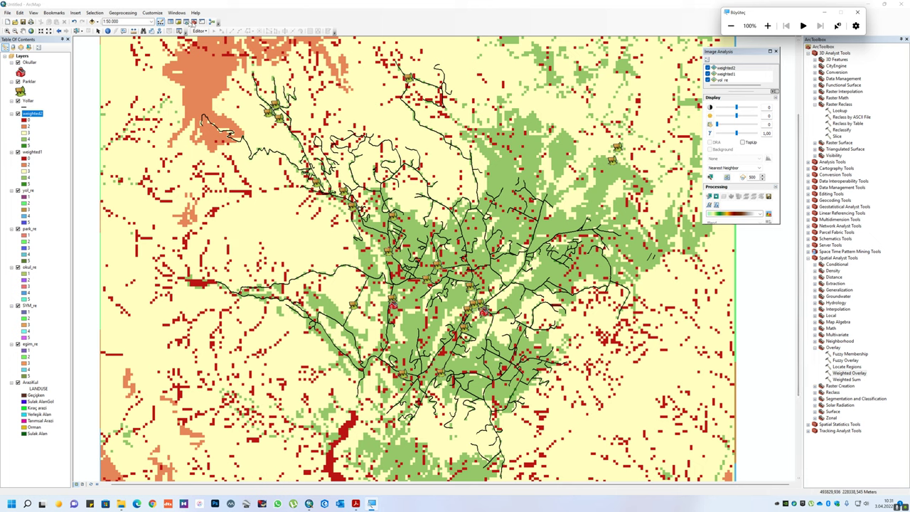
Step: Collapse the Raster Reclass toolset under 3D Analyst Tools in ArcToolbox
click(768, 25)
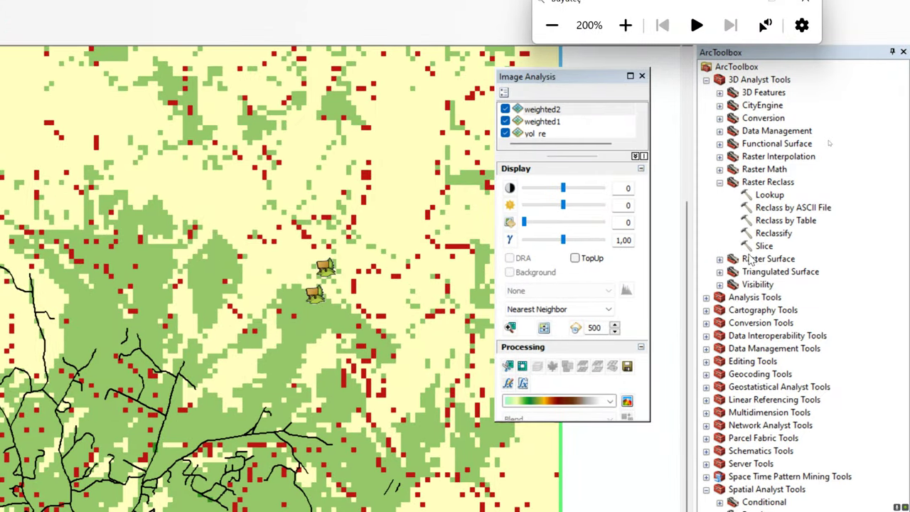
click(720, 183)
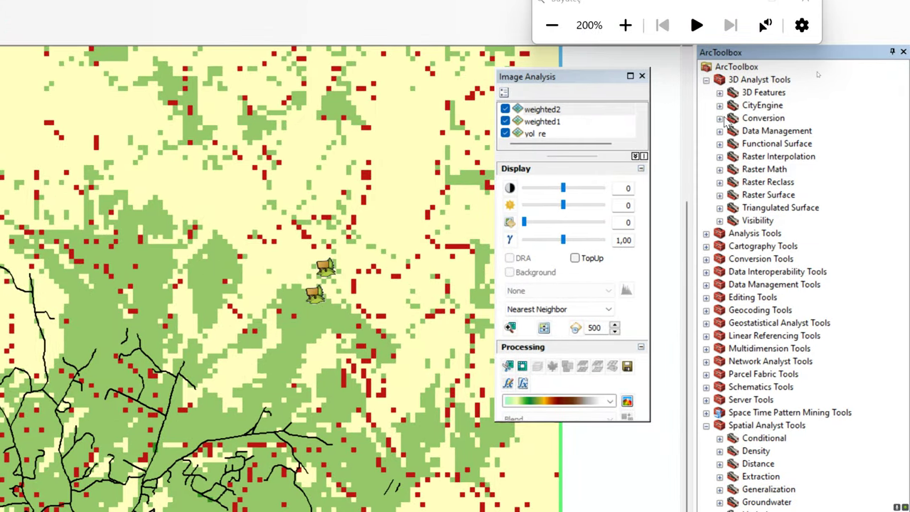